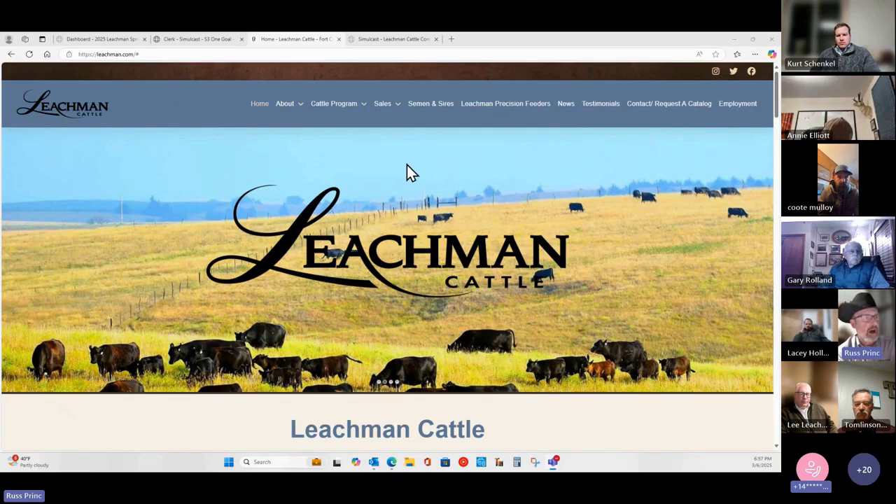
Open the Current Sales page of the Leachman Cattle site and go to its online bidding platform.
{"action": "mouse_move", "coordinate": [394, 107]}
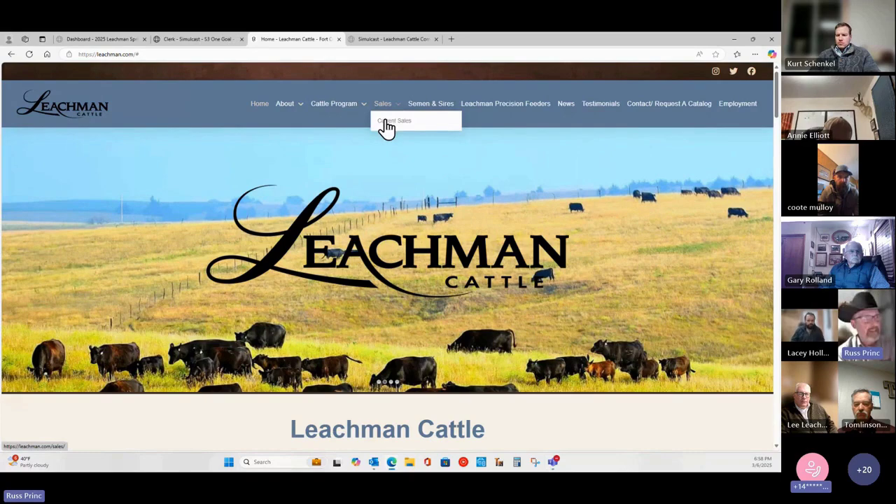
{"action": "left_click", "coordinate": [386, 126]}
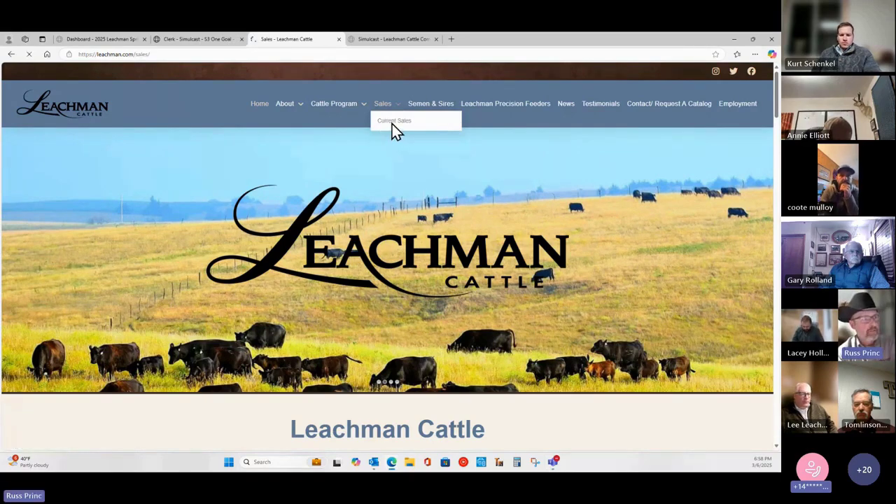
{"action": "scroll", "coordinate": [411, 249], "scroll_direction": "down", "scroll_amount": 2}
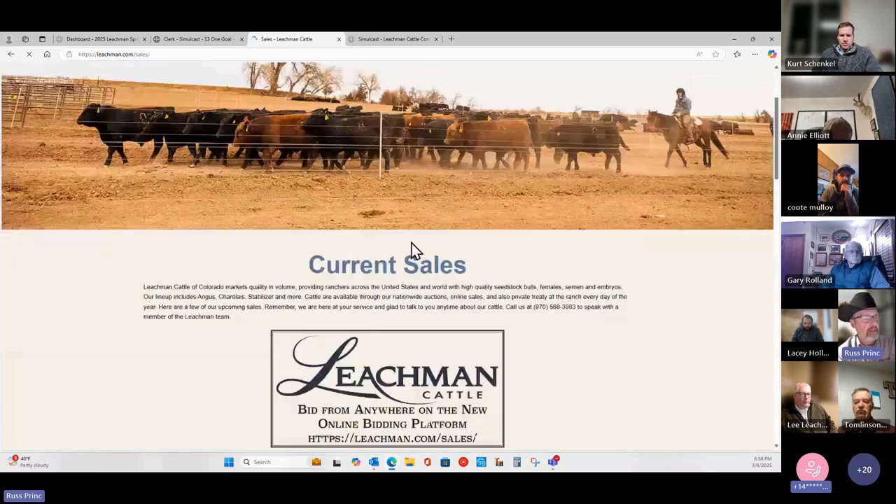
{"action": "scroll", "coordinate": [412, 249], "scroll_direction": "down", "scroll_amount": 2}
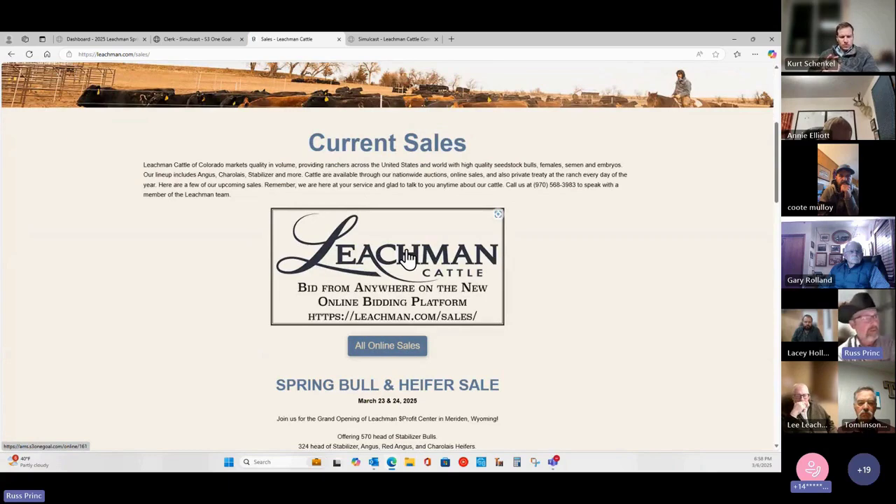
{"action": "left_click", "coordinate": [394, 273]}
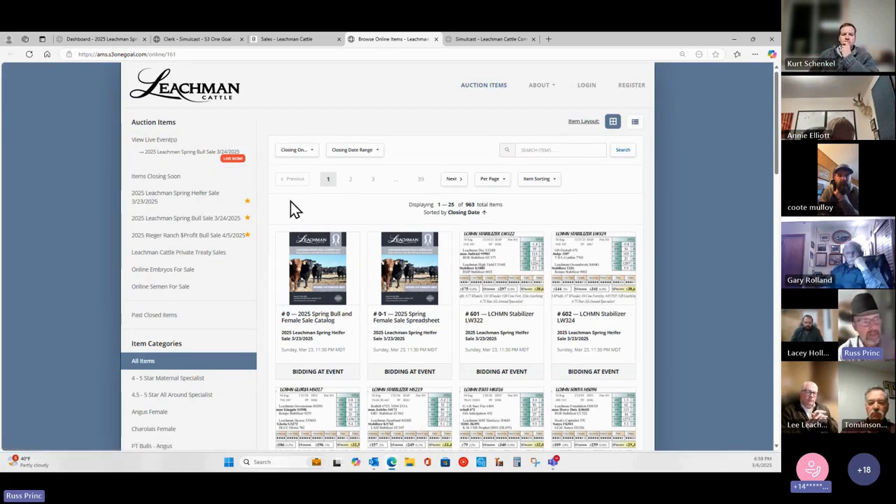
Filter the auction items to the 2025 Leachman Spring Heifer Sale and the Angus Female category, and browse the listed lots.
{"action": "scroll", "coordinate": [328, 265], "scroll_direction": "down", "scroll_amount": 3}
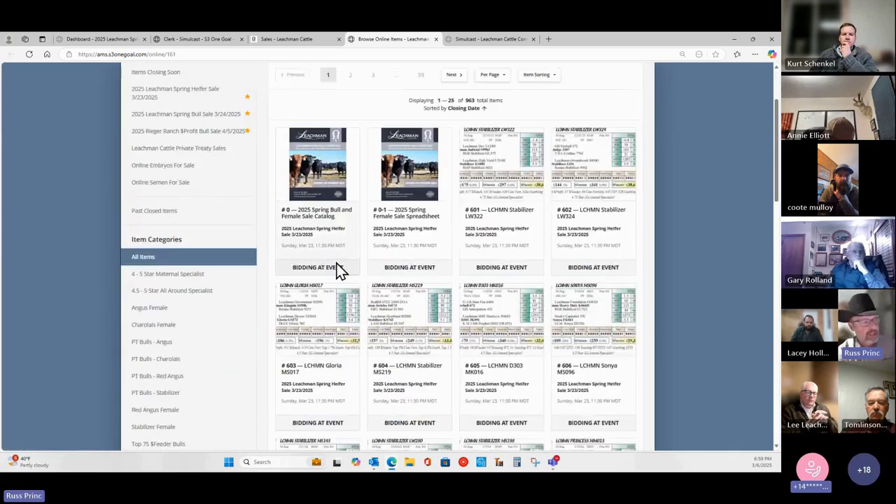
{"action": "scroll", "coordinate": [217, 196], "scroll_direction": "up", "scroll_amount": 2}
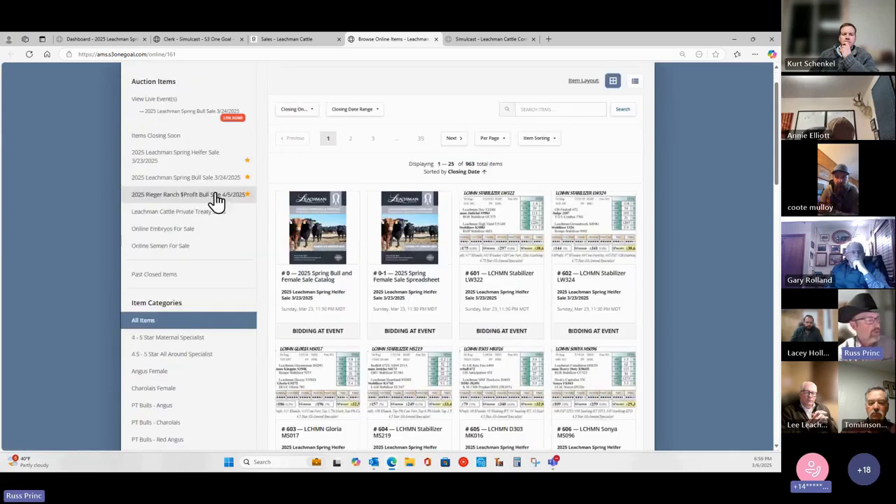
{"action": "left_click", "coordinate": [189, 161]}
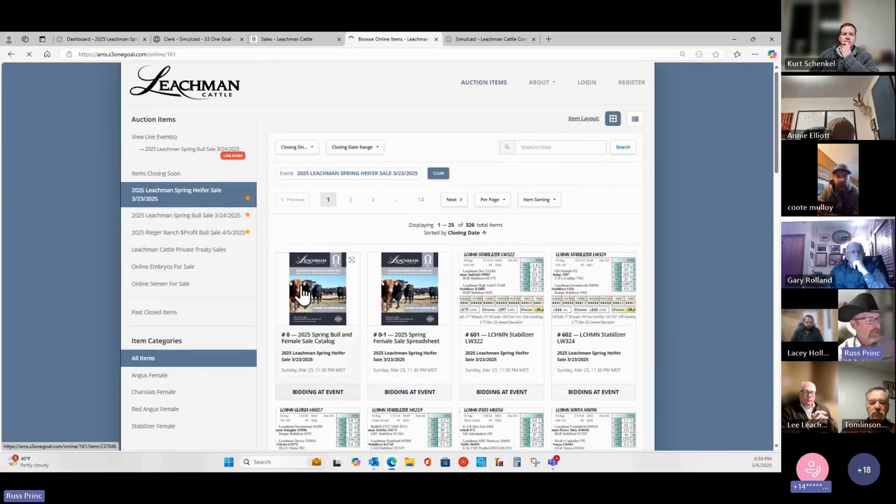
{"action": "scroll", "coordinate": [266, 325], "scroll_direction": "down", "scroll_amount": 1}
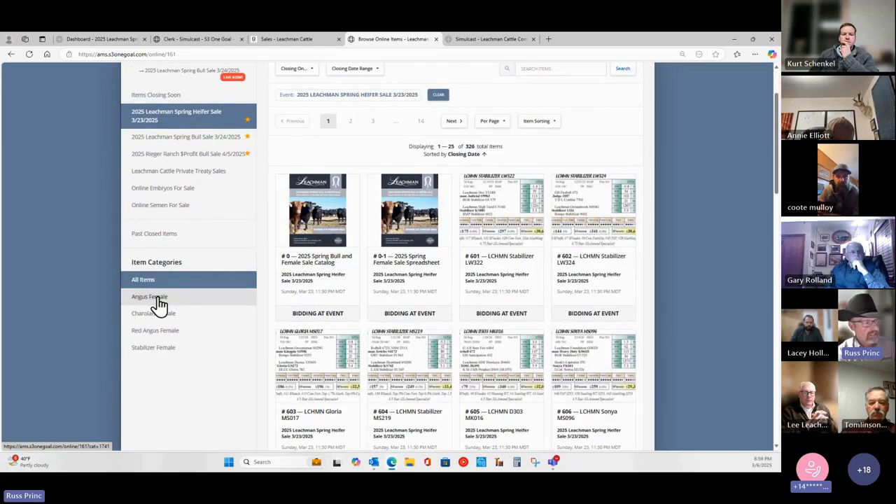
{"action": "left_click", "coordinate": [159, 299]}
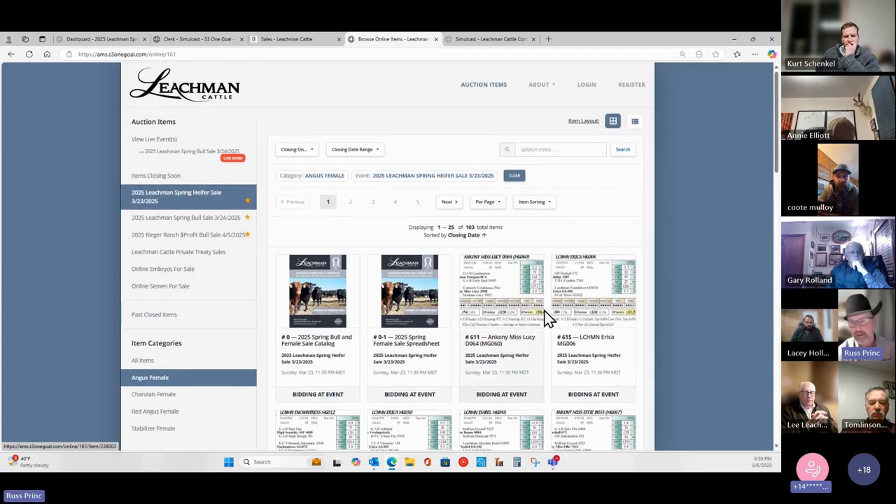
{"action": "scroll", "coordinate": [545, 315], "scroll_direction": "down", "scroll_amount": 2}
{"action": "scroll", "coordinate": [544, 324], "scroll_direction": "down", "scroll_amount": 1}
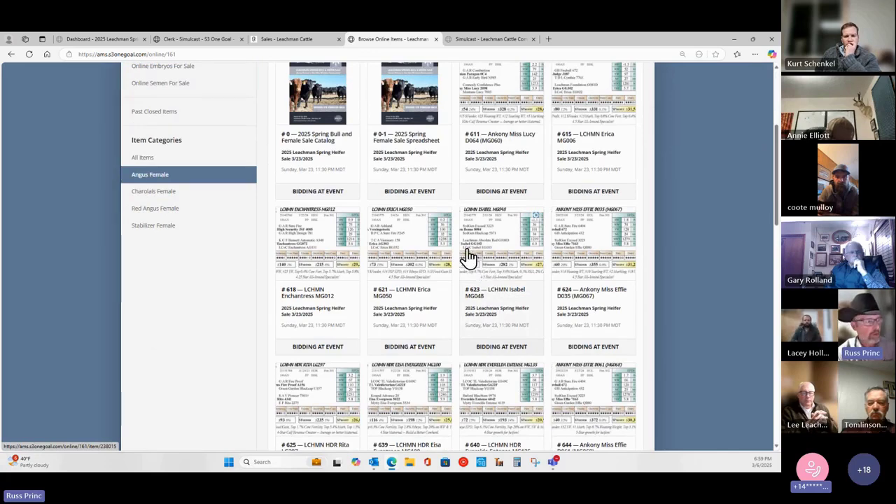
{"action": "scroll", "coordinate": [441, 255], "scroll_direction": "up", "scroll_amount": 1}
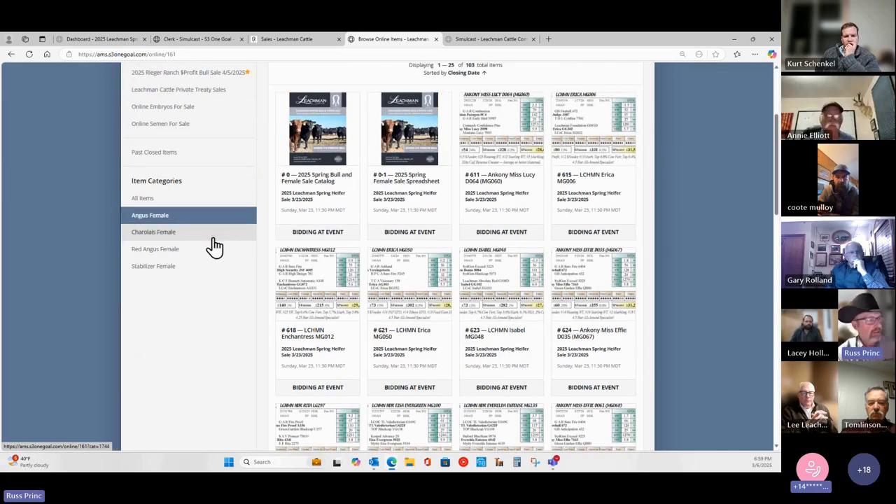
Switch the listing to the 2025 Leachman Spring Bull Sale, and clear the active category and event filters.
{"action": "scroll", "coordinate": [214, 245], "scroll_direction": "up", "scroll_amount": 2}
{"action": "left_click", "coordinate": [219, 142]}
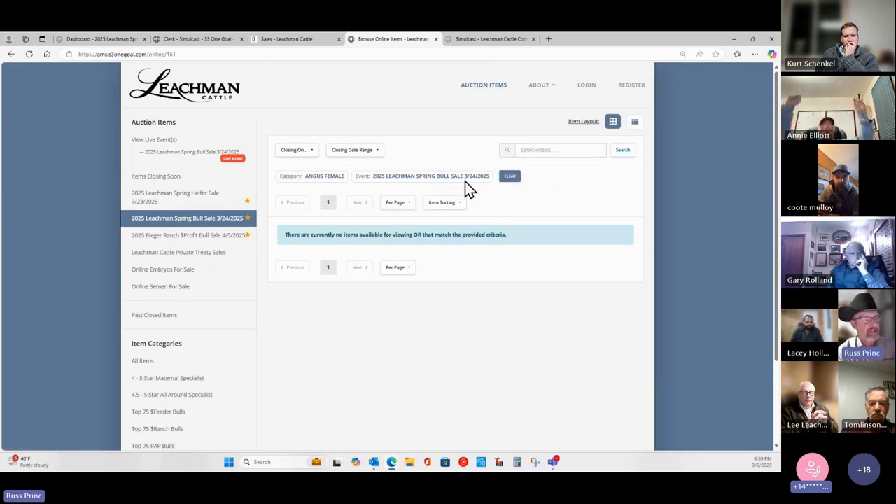
{"action": "left_click", "coordinate": [516, 179]}
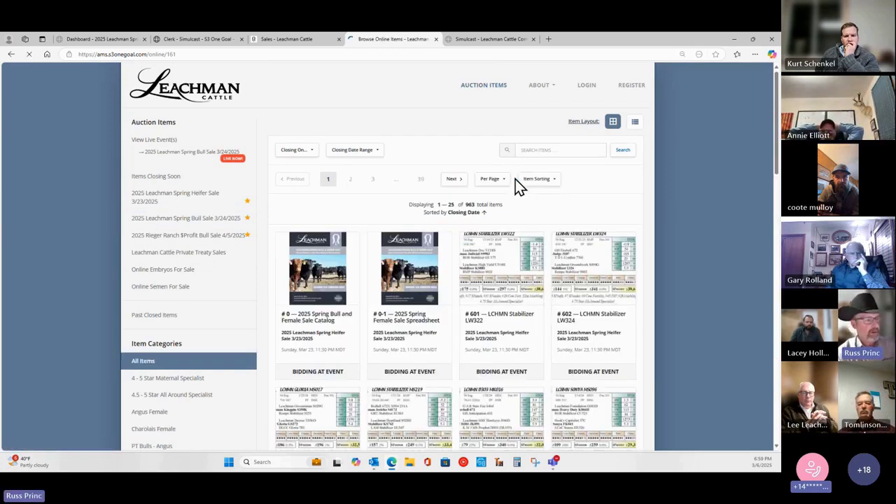
Filter all auction items to the 4 - 5 Star Maternal Specialist category and look over the results.
{"action": "scroll", "coordinate": [189, 336], "scroll_direction": "down", "scroll_amount": 1}
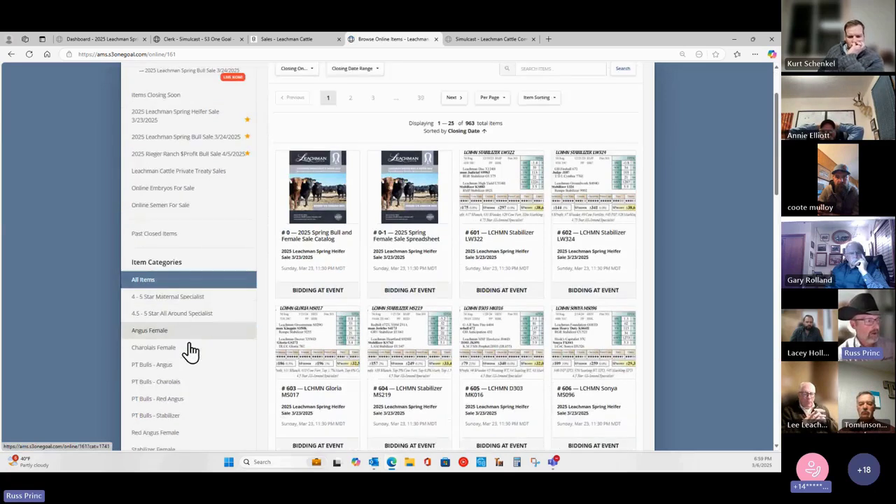
{"action": "scroll", "coordinate": [185, 336], "scroll_direction": "down", "scroll_amount": 1}
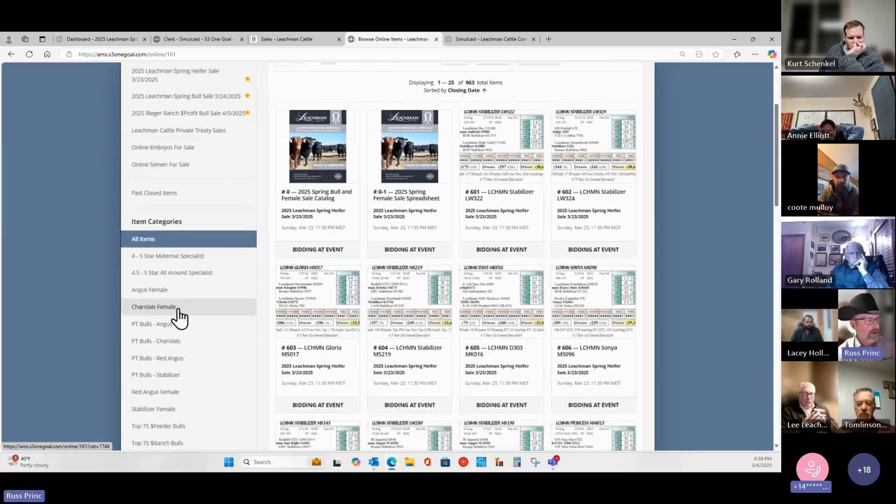
{"action": "left_click", "coordinate": [189, 263]}
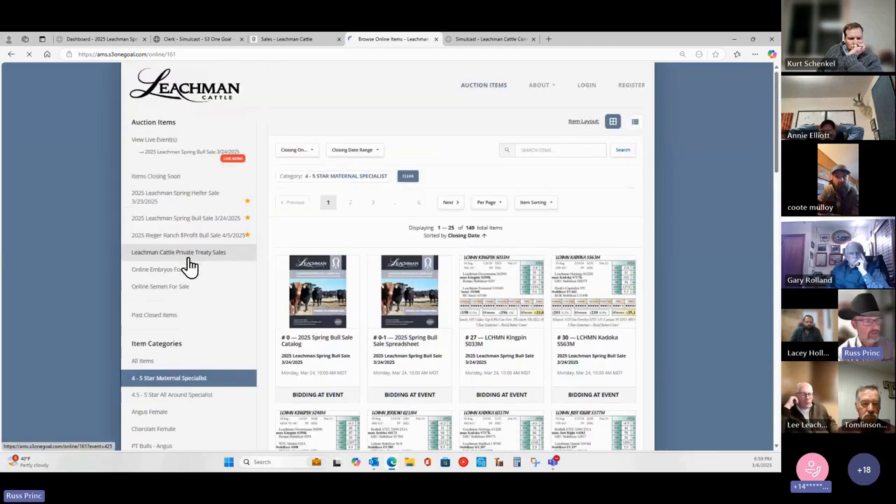
{"action": "scroll", "coordinate": [478, 320], "scroll_direction": "down", "scroll_amount": 1}
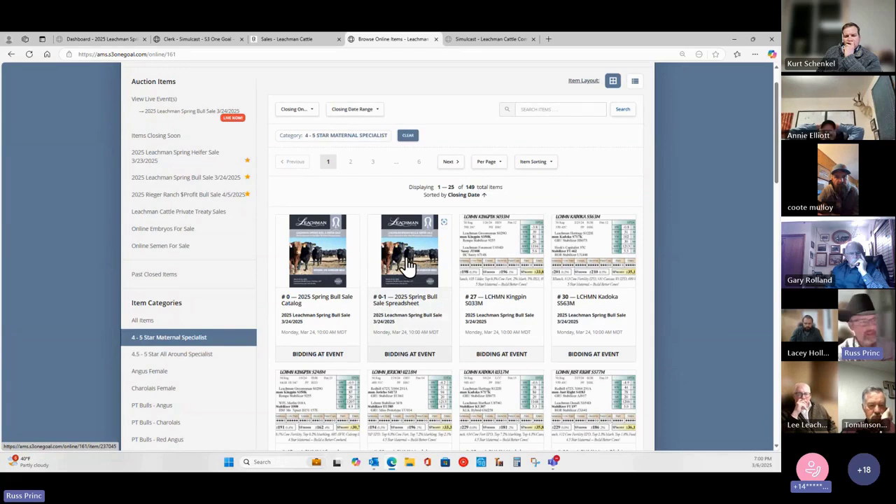
{"action": "scroll", "coordinate": [286, 235], "scroll_direction": "up", "scroll_amount": 1}
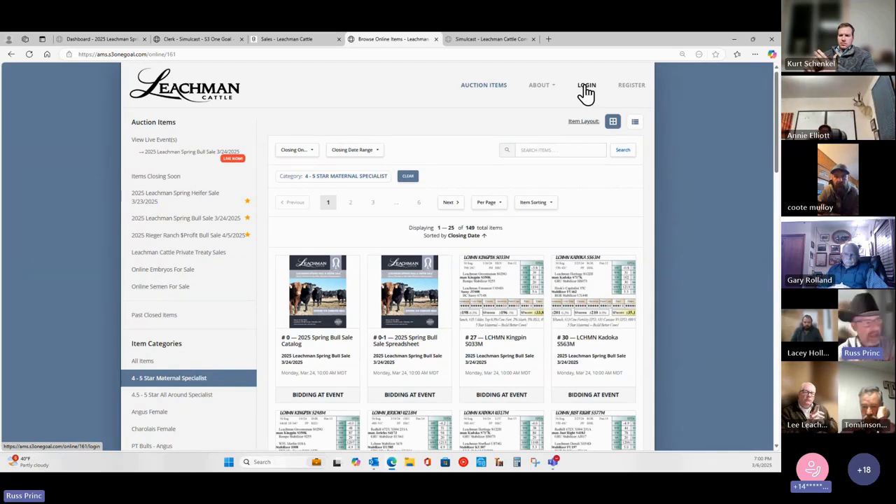
Open the live 2025 Leachman Spring Bull Sale event and browse through the images of Lot #1.
{"action": "left_click", "coordinate": [208, 151]}
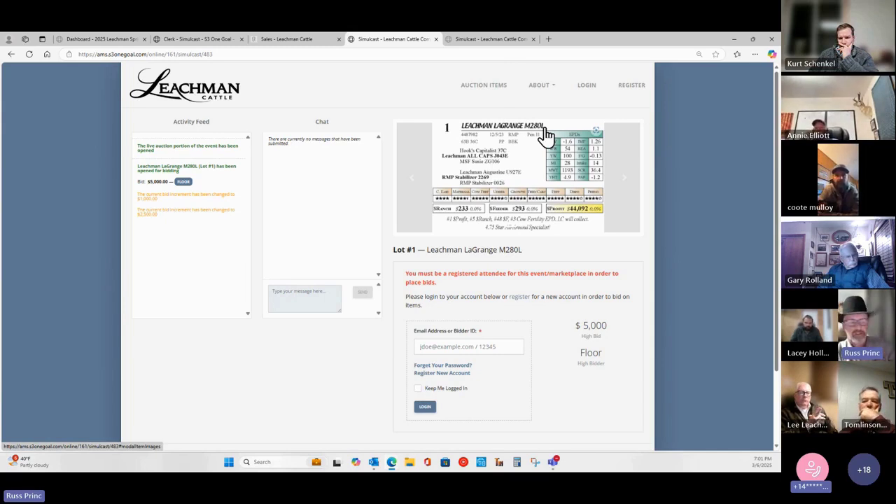
{"action": "left_click", "coordinate": [625, 188]}
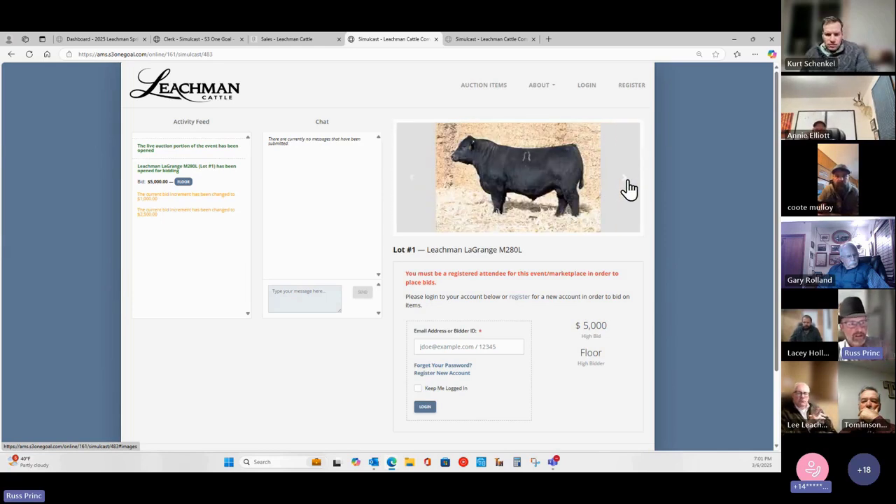
{"action": "left_click", "coordinate": [626, 187]}
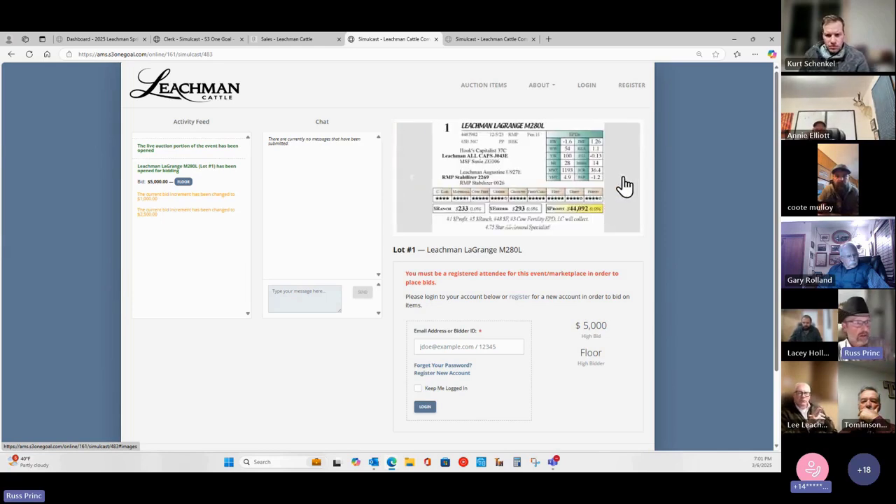
{"action": "left_click", "coordinate": [624, 186]}
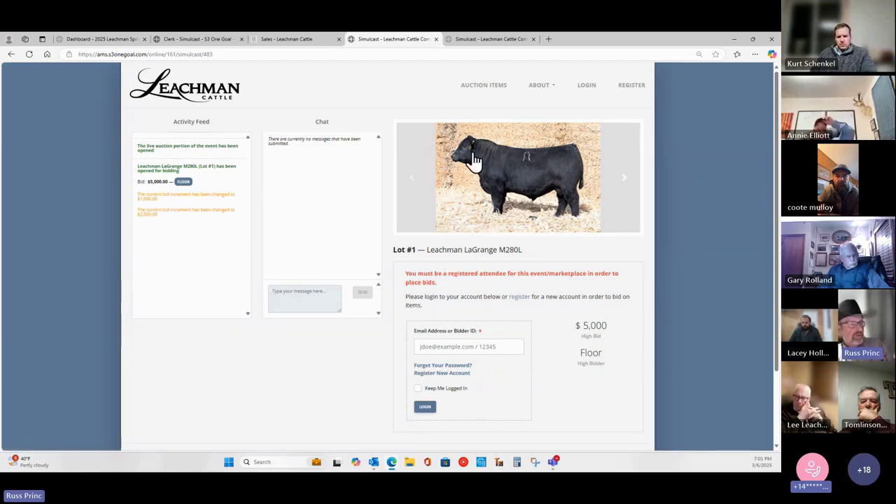
Switch to the simulcast page that is already logged in and place a $7,500 bid on Lot #1.
{"action": "left_click", "coordinate": [494, 37]}
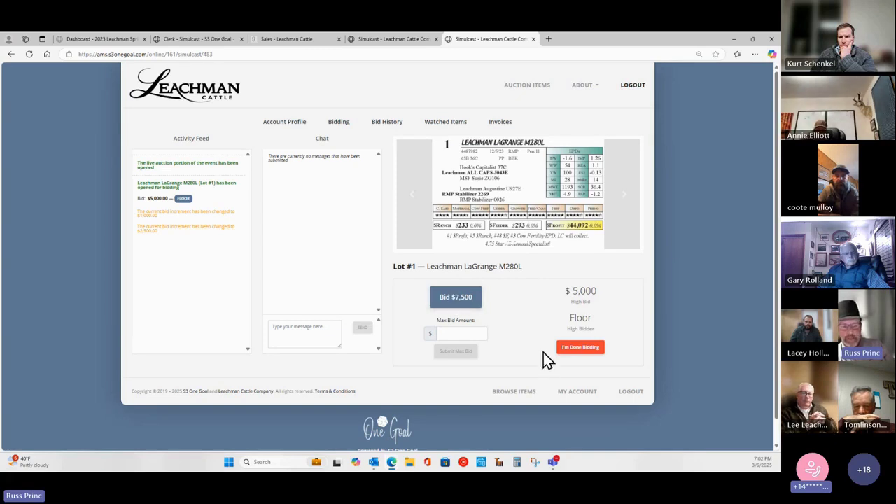
{"action": "left_click", "coordinate": [467, 313]}
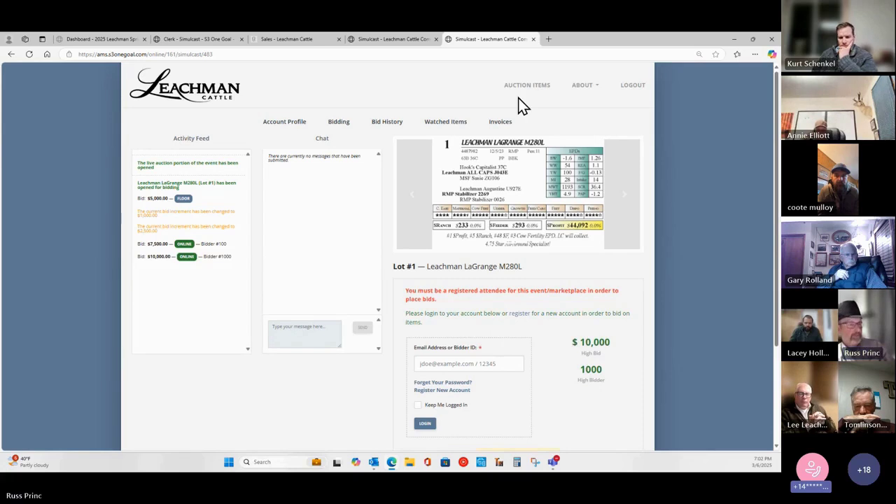
Try to log in to the simulcast with the saved work e-mail address and Keep Me Logged In enabled, and return to the lot page.
{"action": "left_click", "coordinate": [419, 405]}
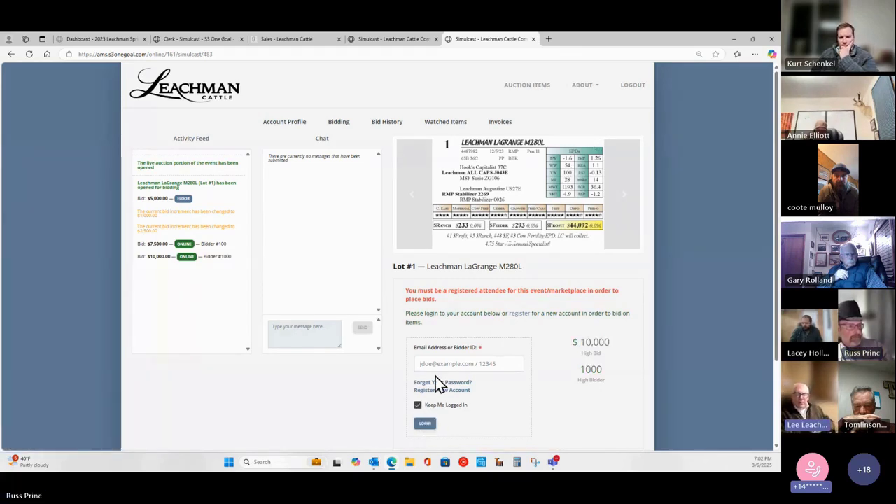
{"action": "left_click", "coordinate": [436, 364]}
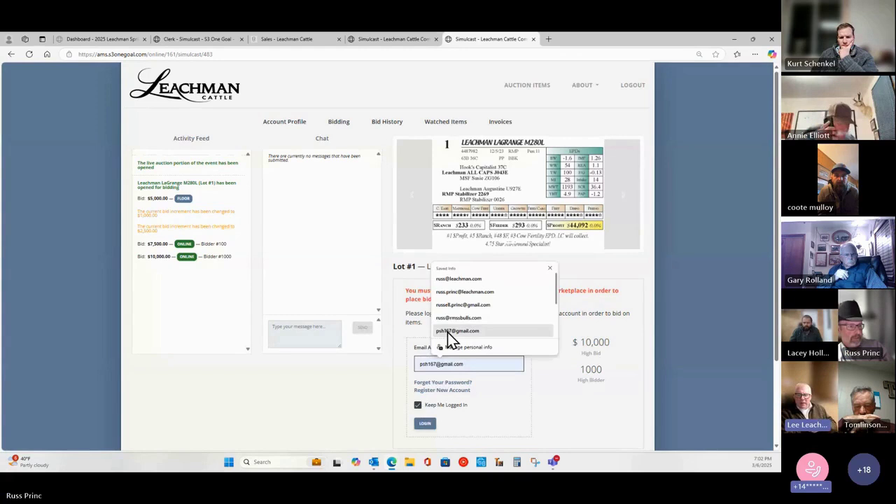
{"action": "left_click", "coordinate": [462, 292]}
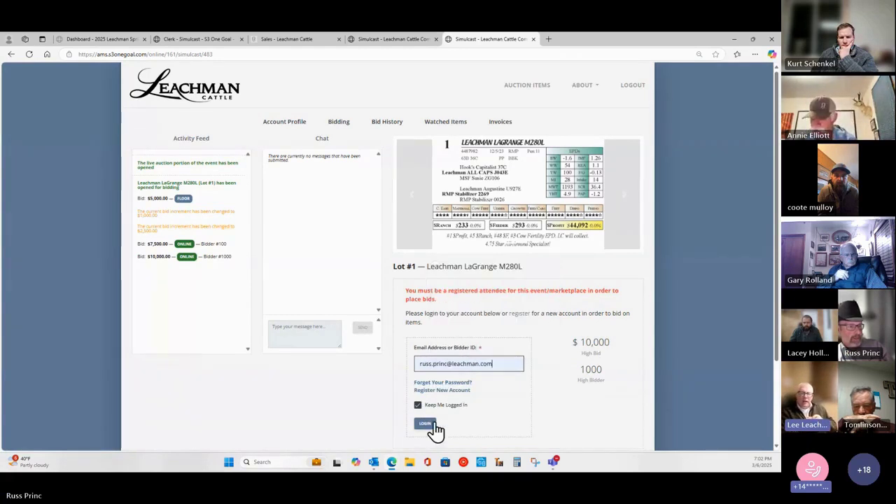
{"action": "left_click", "coordinate": [432, 424]}
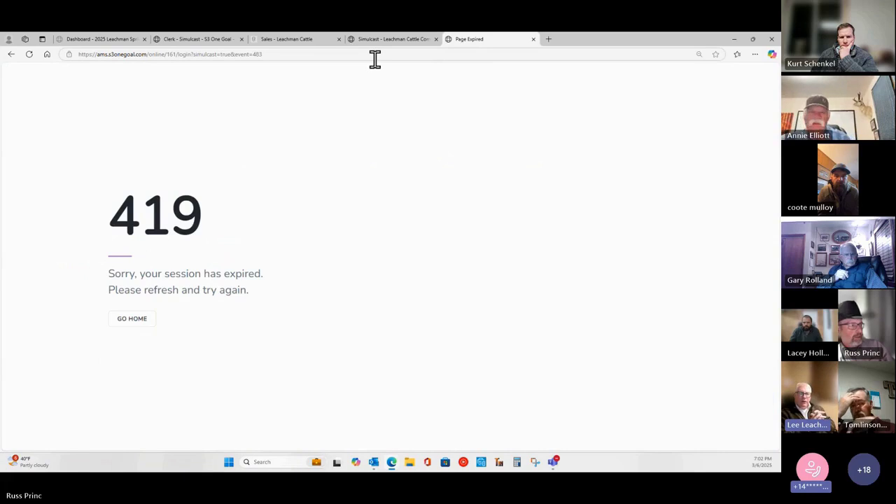
{"action": "left_click", "coordinate": [12, 54]}
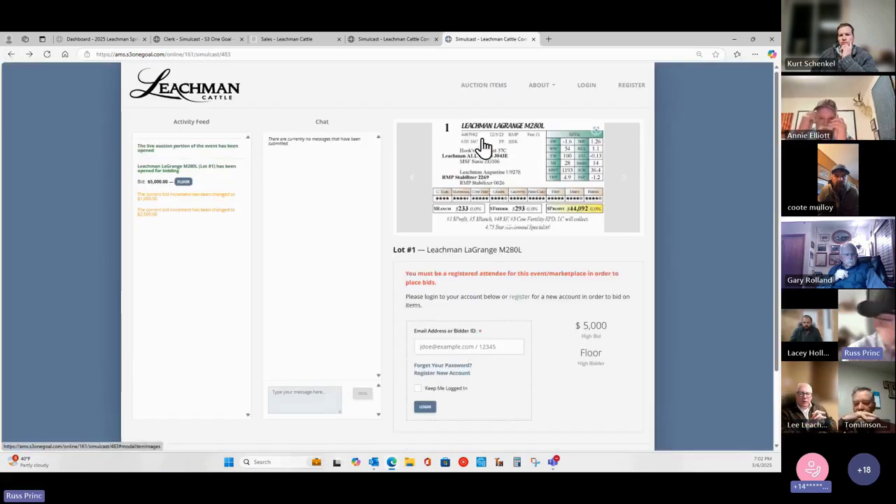
Check the other open simulcast page, and bring up the clerk's simulcast console for the live lot.
{"action": "left_click", "coordinate": [320, 41]}
{"action": "left_click", "coordinate": [374, 40]}
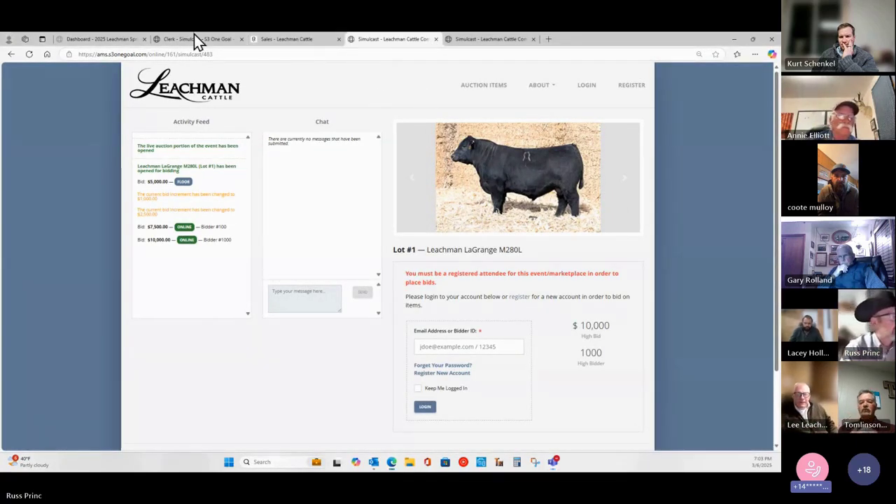
{"action": "left_click", "coordinate": [175, 39]}
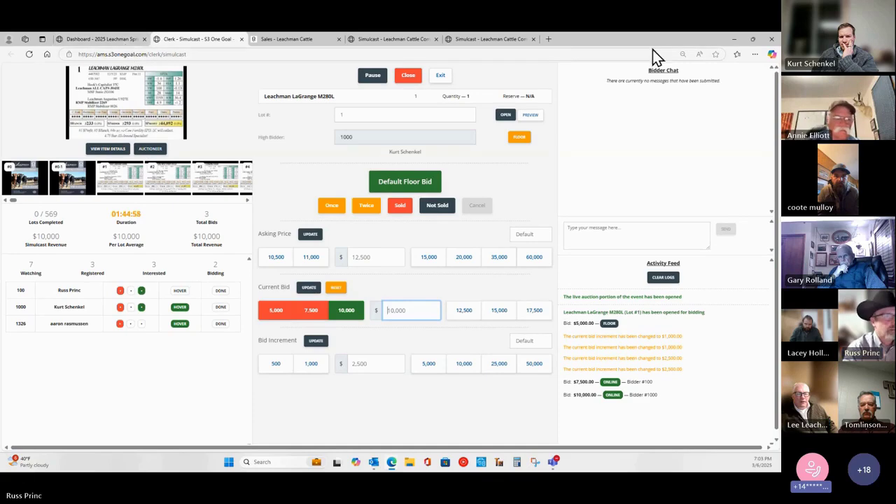
Open the Auction Management dashboard from a new browser tab and view the online marketplace from it.
{"action": "left_click", "coordinate": [549, 39]}
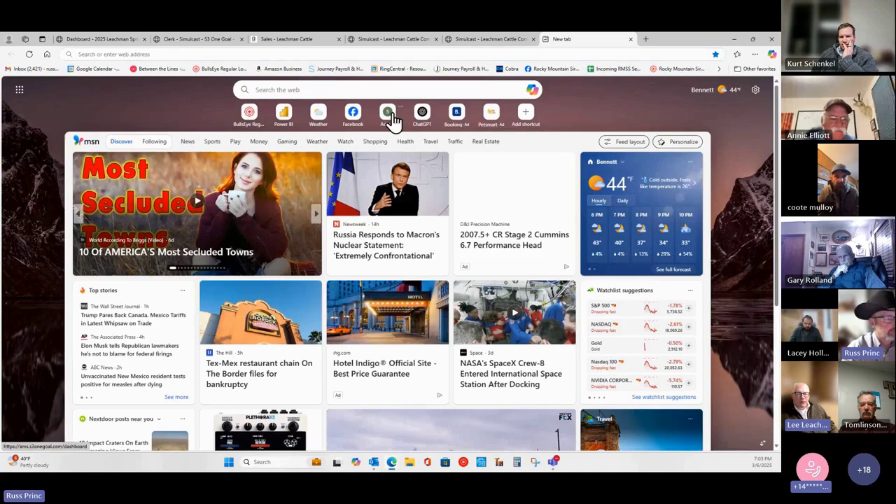
{"action": "left_click", "coordinate": [389, 113]}
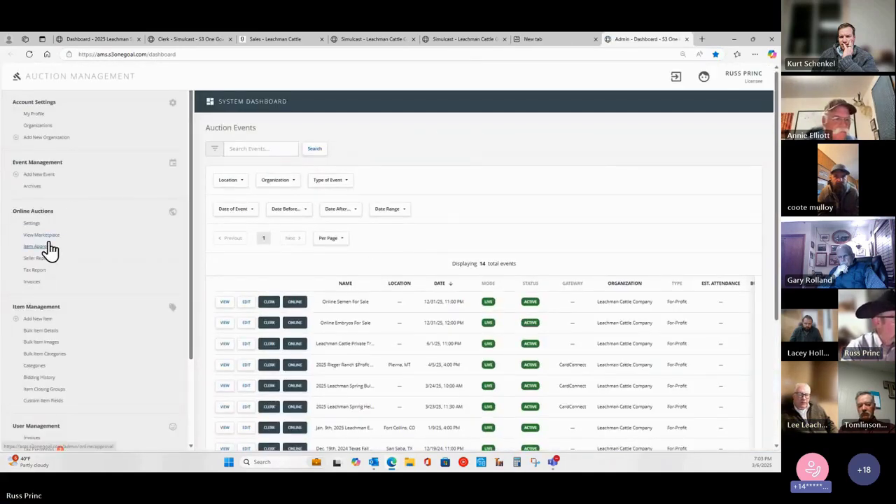
{"action": "left_click", "coordinate": [49, 238]}
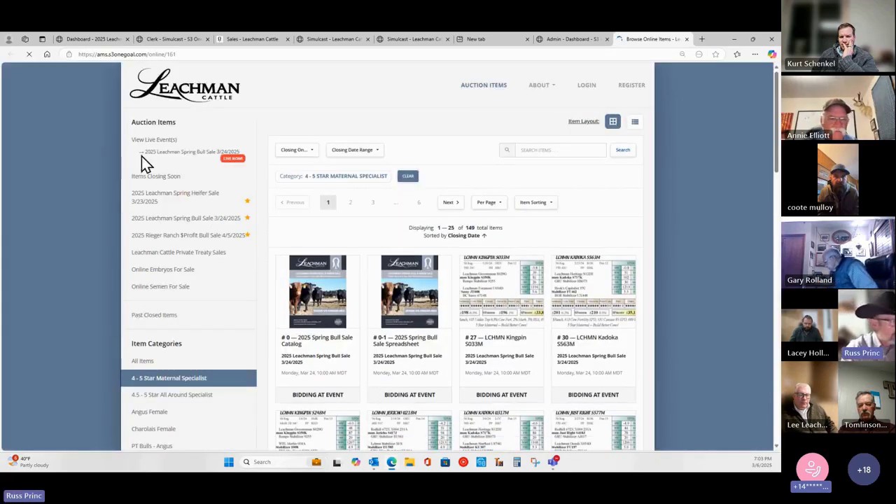
Open the live 2025 Leachman Spring Bull Sale simulcast and try to log in with a saved company e-mail address.
{"action": "left_click", "coordinate": [160, 162]}
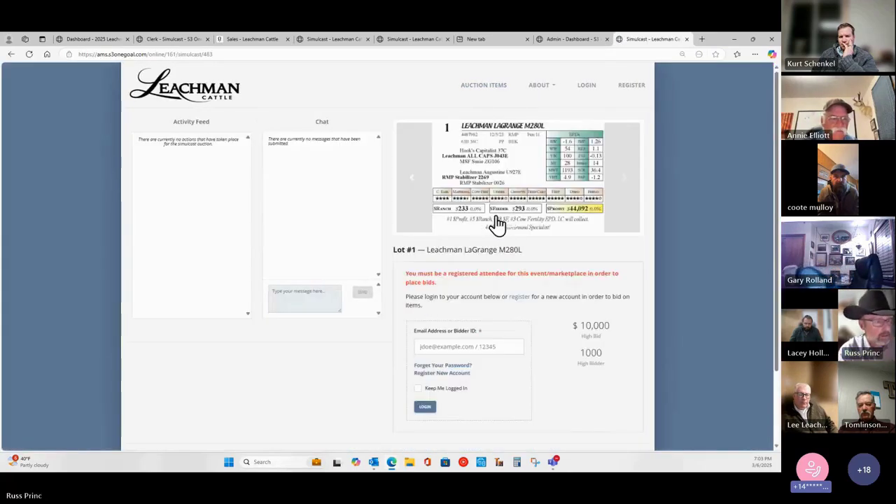
{"action": "left_click", "coordinate": [468, 345]}
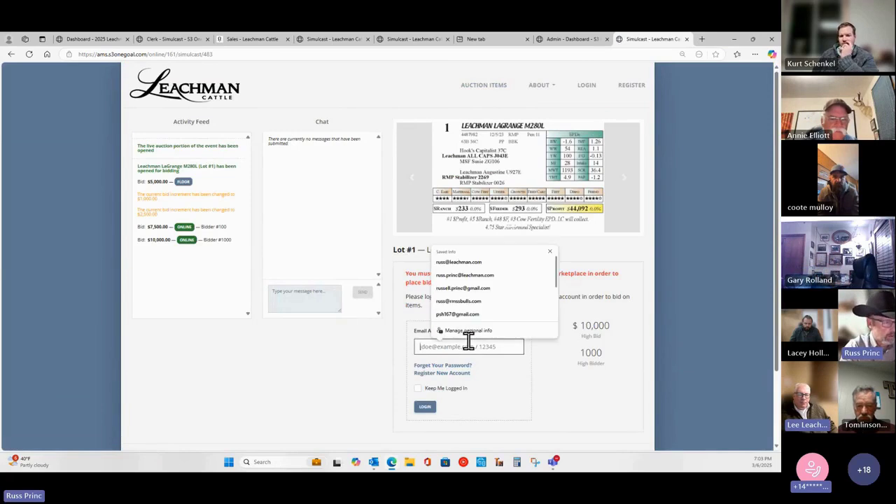
{"action": "left_click", "coordinate": [462, 275]}
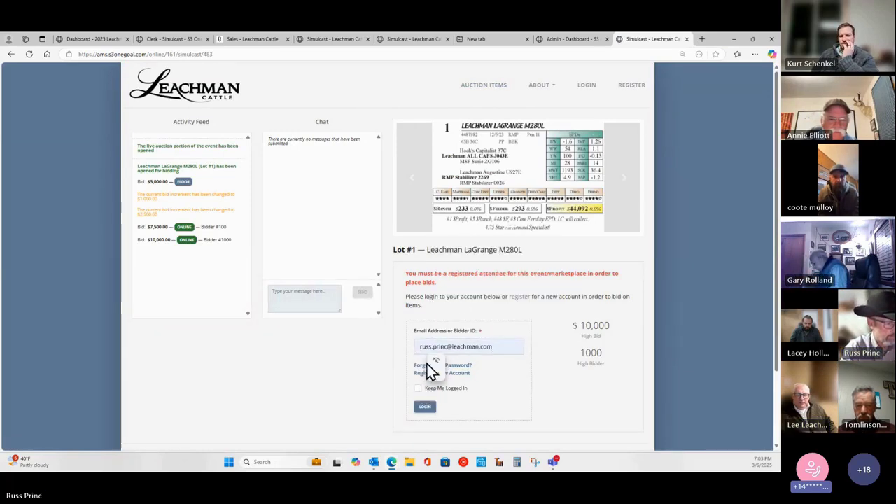
{"action": "left_click", "coordinate": [430, 408]}
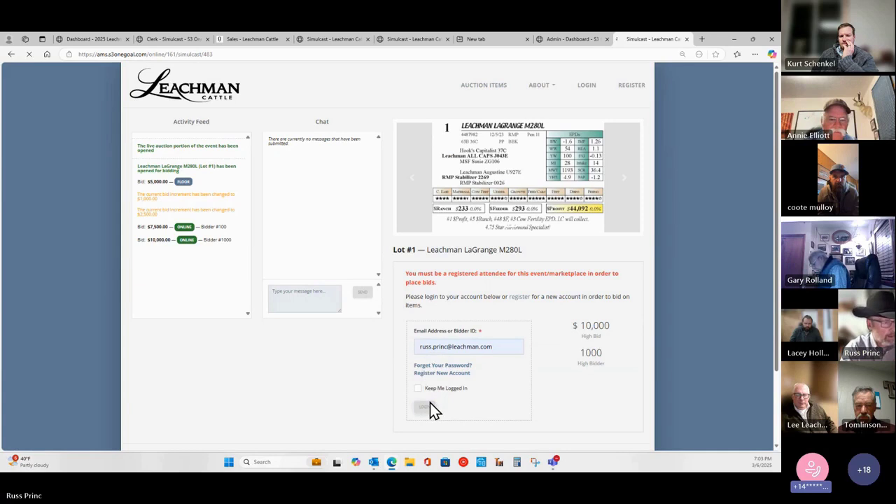
Log in to the simulcast with the other saved company e-mail address and fill in the saved account password.
{"action": "left_click", "coordinate": [327, 207]}
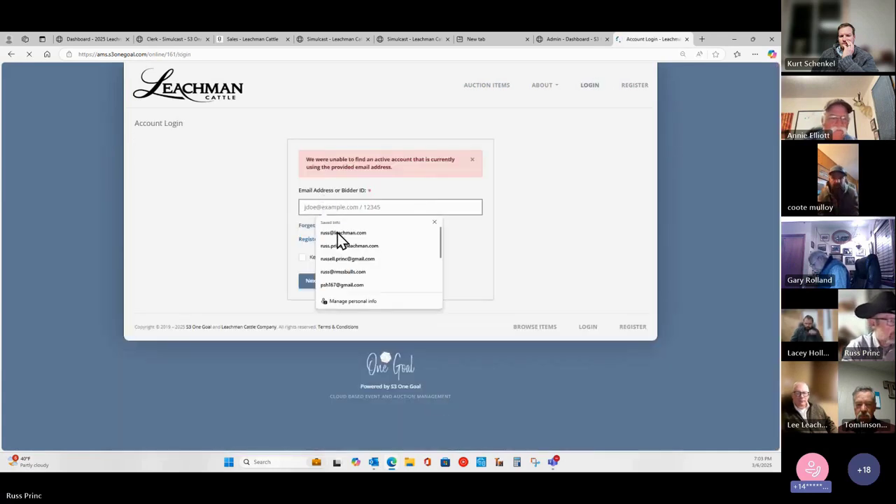
{"action": "left_click", "coordinate": [337, 238]}
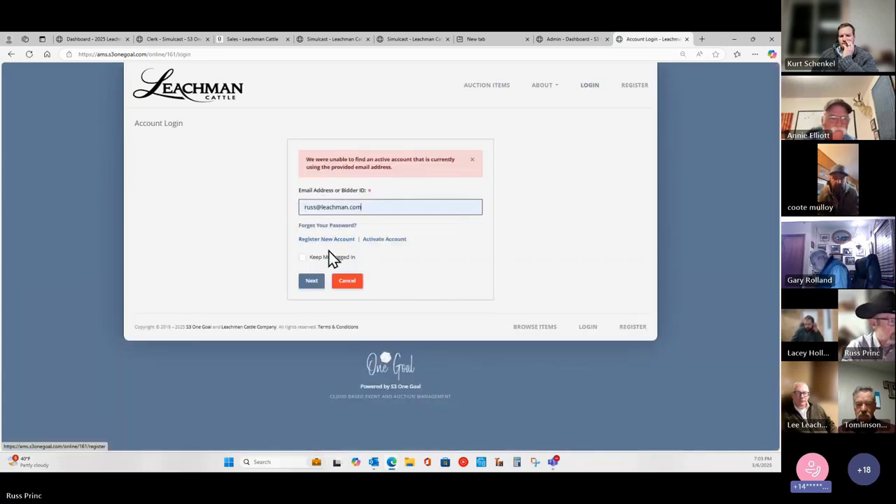
{"action": "left_click", "coordinate": [378, 206]}
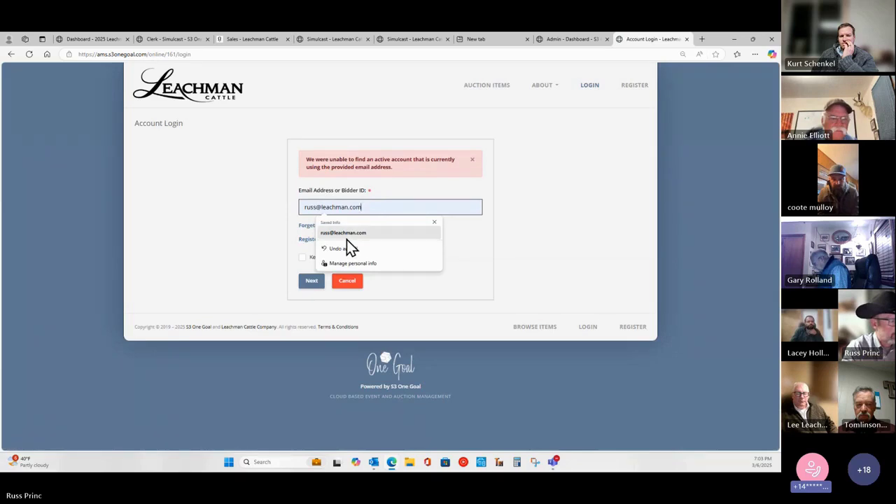
{"action": "left_click", "coordinate": [312, 281]}
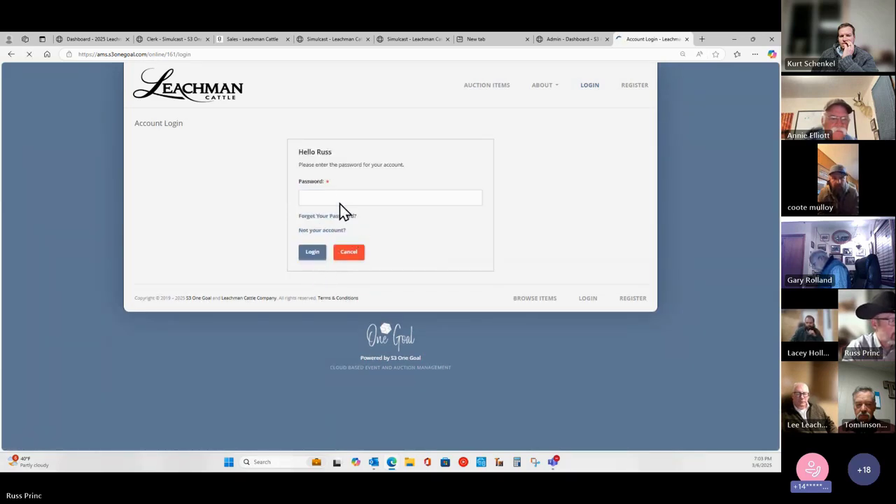
{"action": "left_click", "coordinate": [326, 198]}
{"action": "left_click", "coordinate": [329, 228]}
{"action": "left_click", "coordinate": [313, 254]}
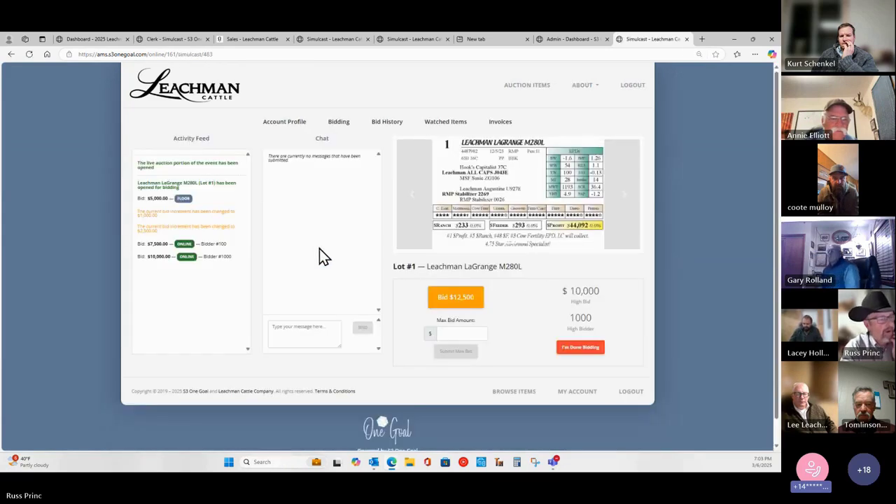
Submit a maximum bid of $20,000 on Lot #1.
{"action": "left_click", "coordinate": [460, 332]}
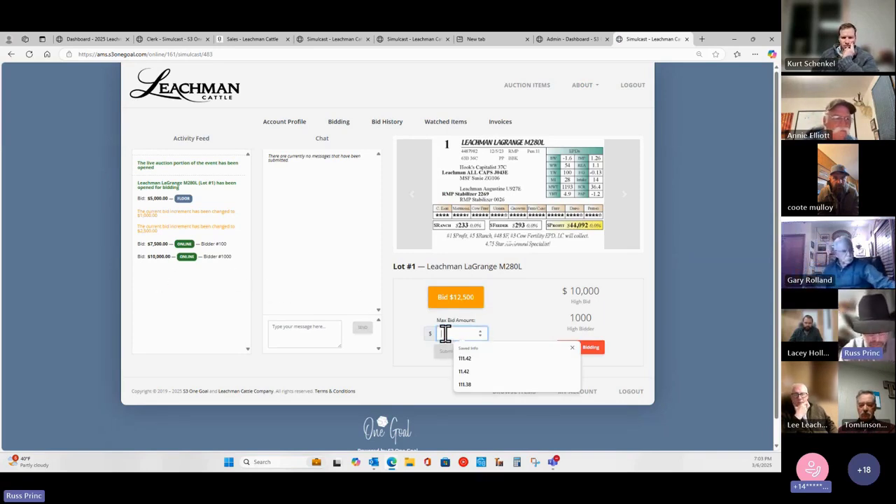
{"action": "key", "text": "Escape"}
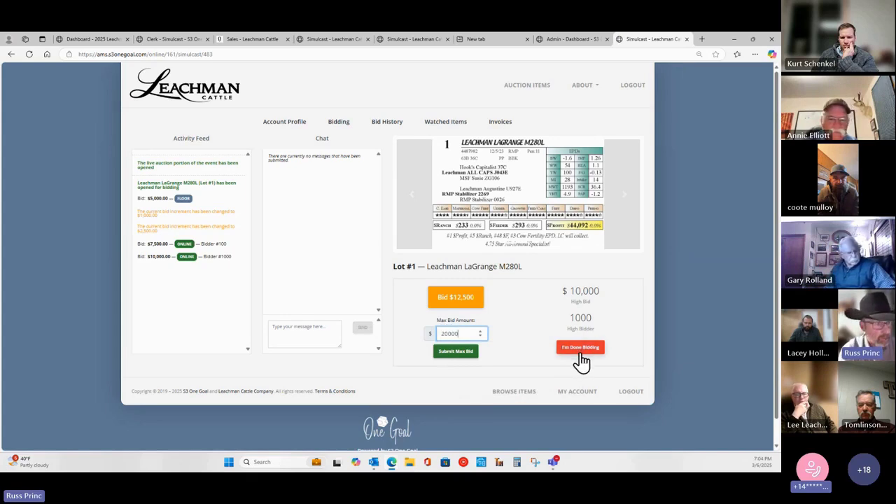
{"action": "left_click", "coordinate": [463, 352]}
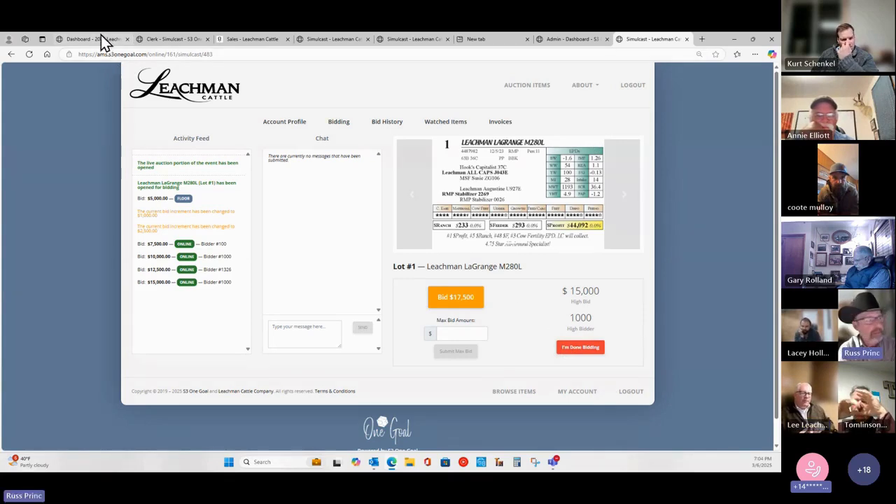
Refresh the simulcast page, bid $25,000 on Lot #1 and mark yourself as done bidding.
{"action": "mouse_move", "coordinate": [97, 38]}
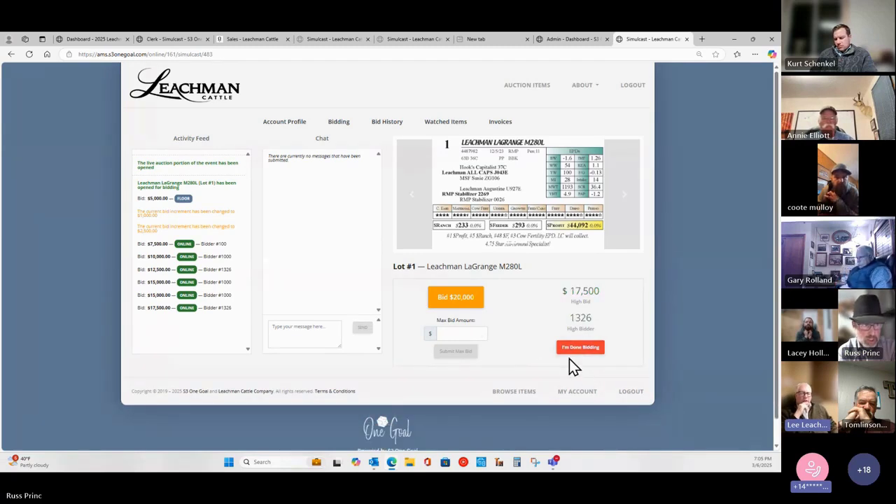
{"action": "left_click", "coordinate": [29, 54]}
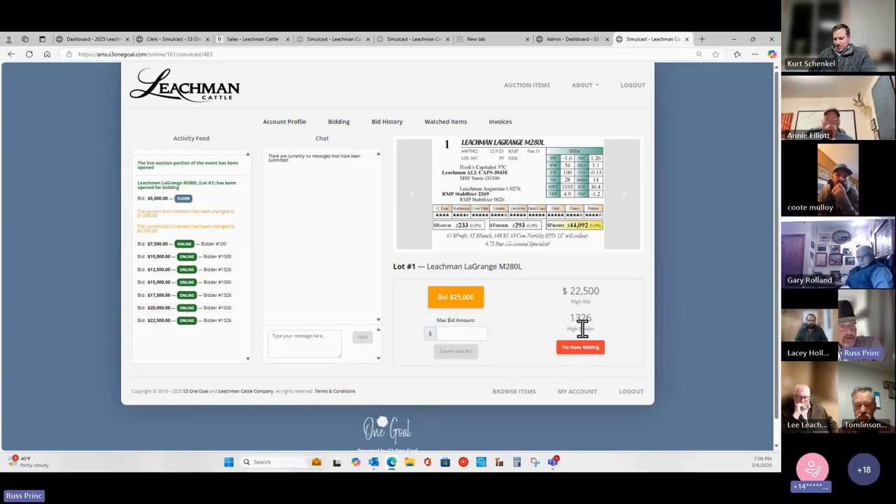
{"action": "left_click", "coordinate": [453, 308]}
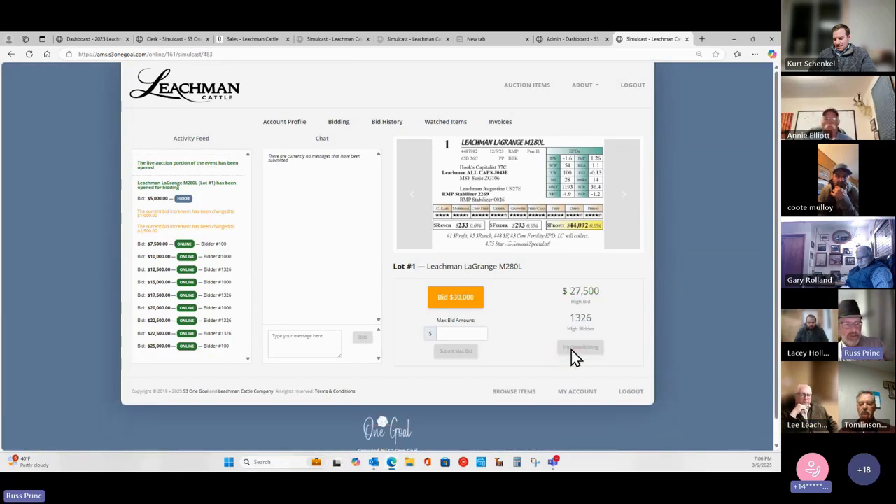
Check the bidder's done status in the clerk's console, and bid $30,000 on Lot #1 from the simulcast page.
{"action": "left_click", "coordinate": [179, 40]}
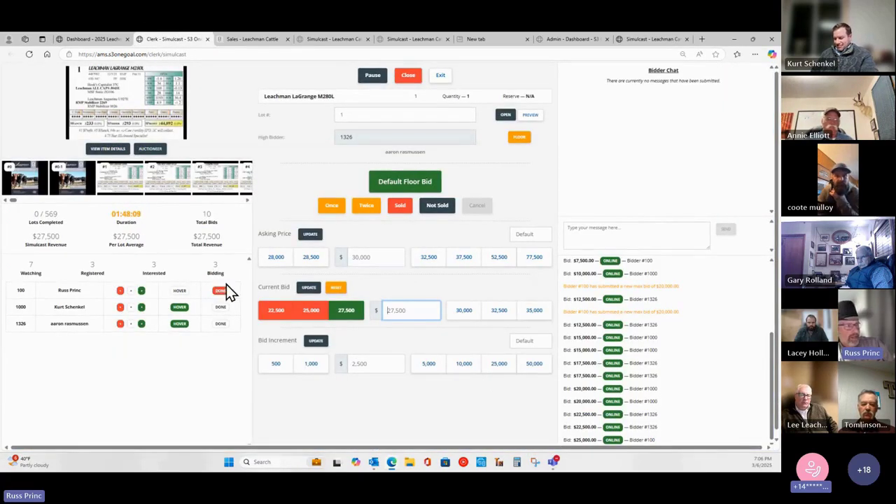
{"action": "left_click", "coordinate": [649, 42]}
{"action": "left_click", "coordinate": [458, 301]}
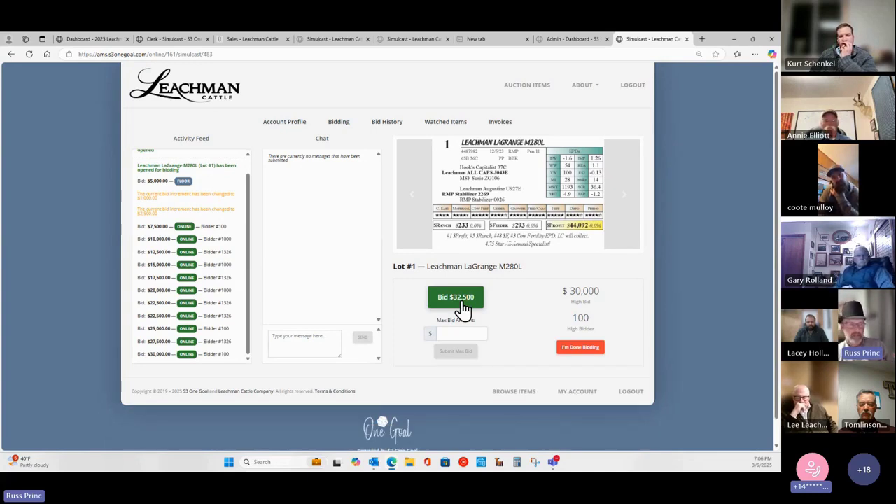
{"action": "left_click", "coordinate": [463, 304]}
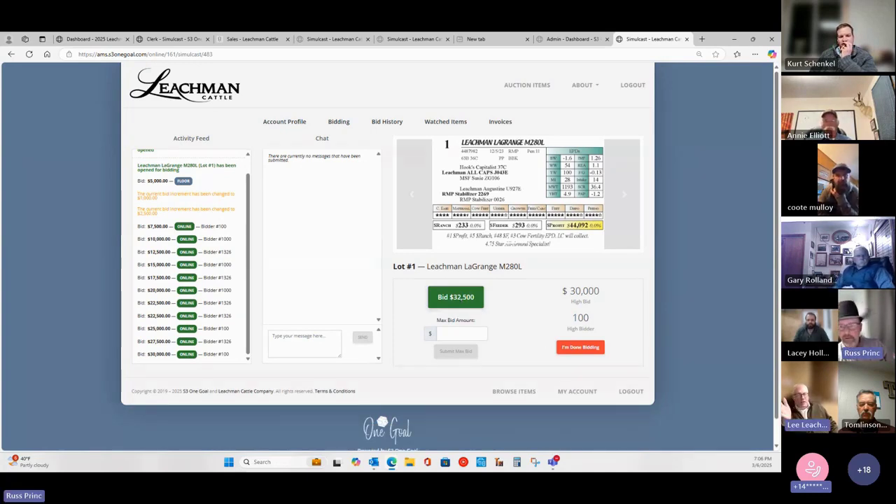